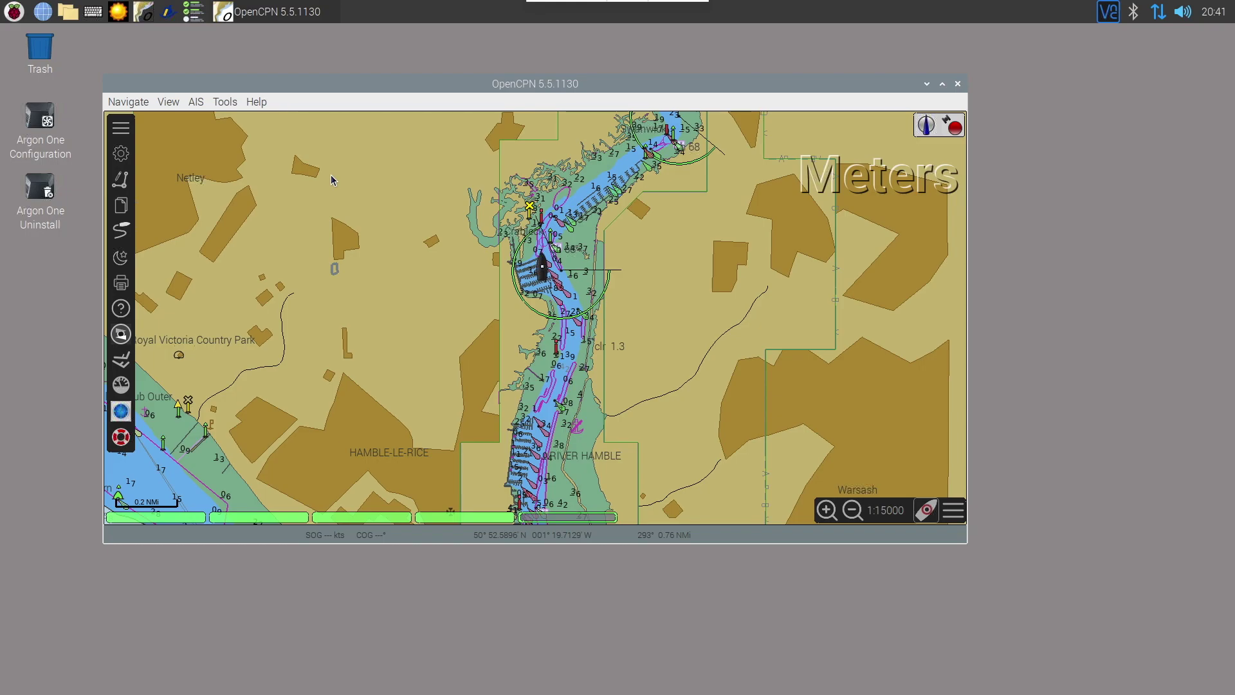
# Open the Options dialog from the Tools menu and show its Plugins page
pyautogui.click(220, 102)
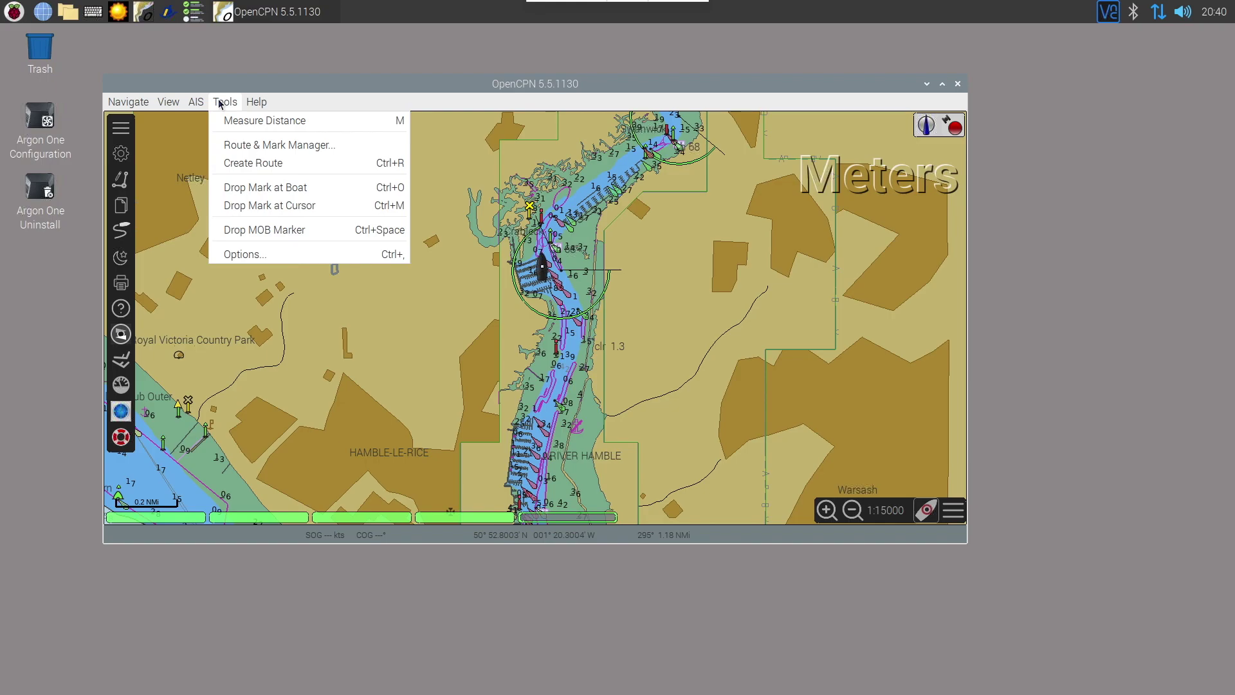
pyautogui.click(264, 254)
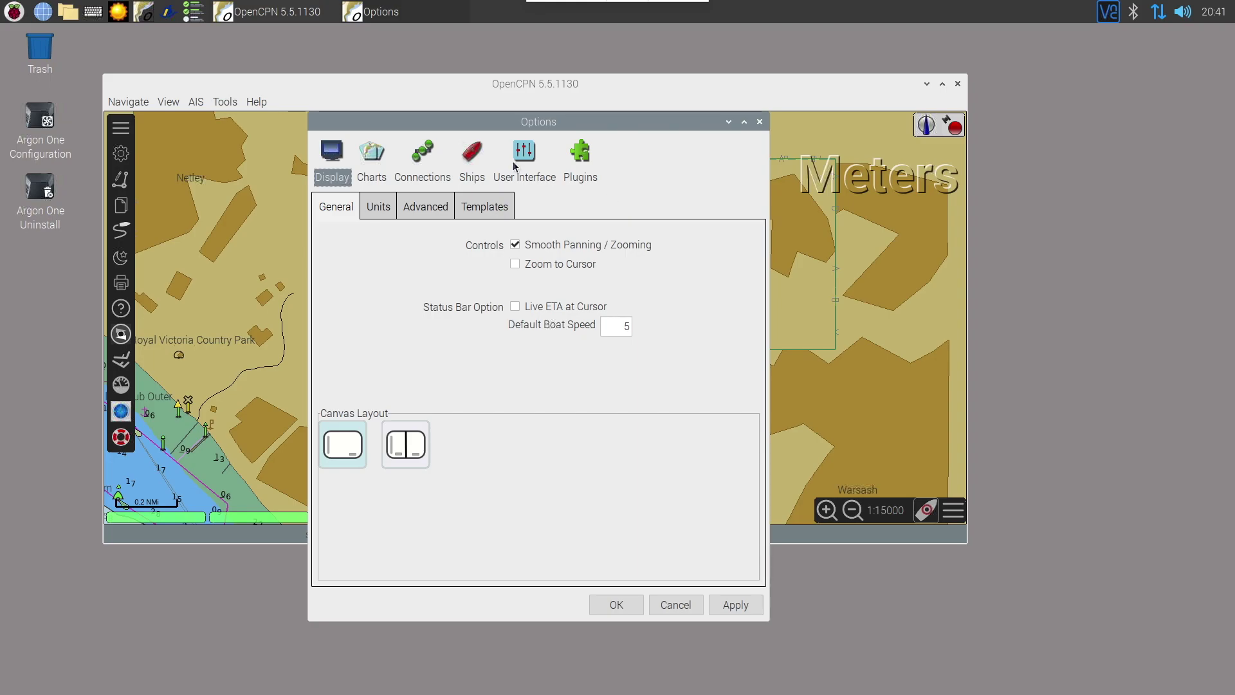
pyautogui.click(585, 158)
# Dismiss the oeRNC Charts plugin offer and return to the enabled oeSENC 4.3.2.6 plugin
pyautogui.scroll(-2, 762, 234)
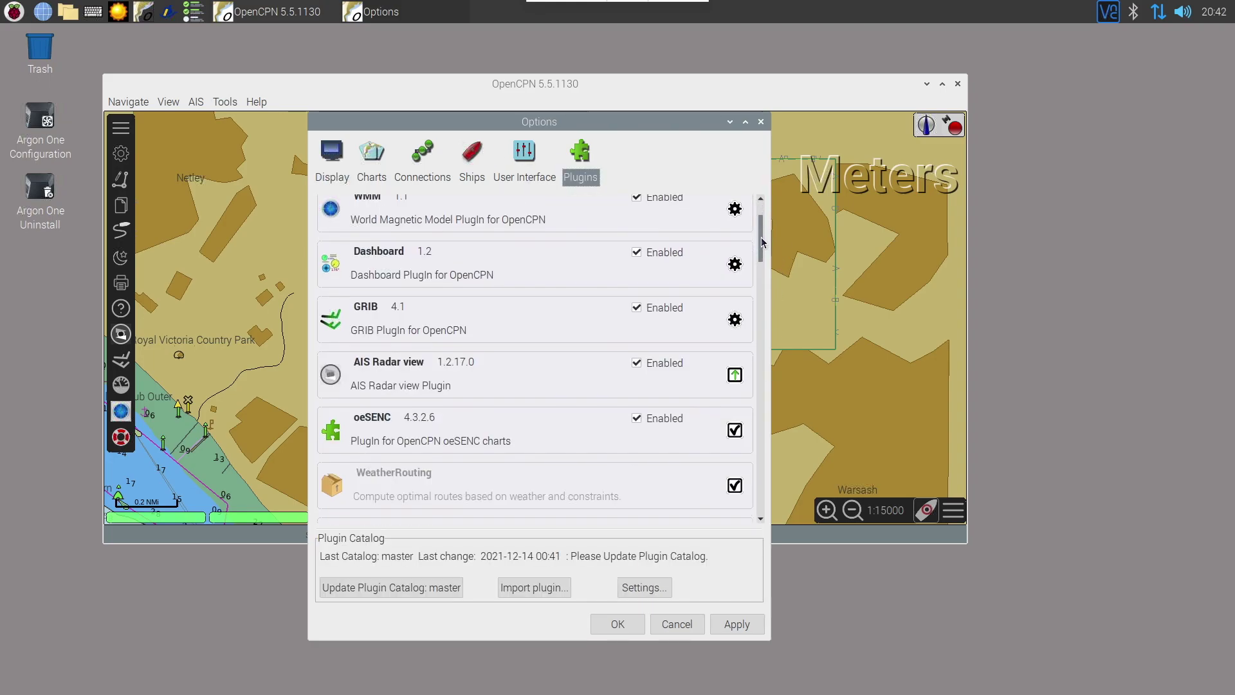
pyautogui.scroll(-1, 762, 240)
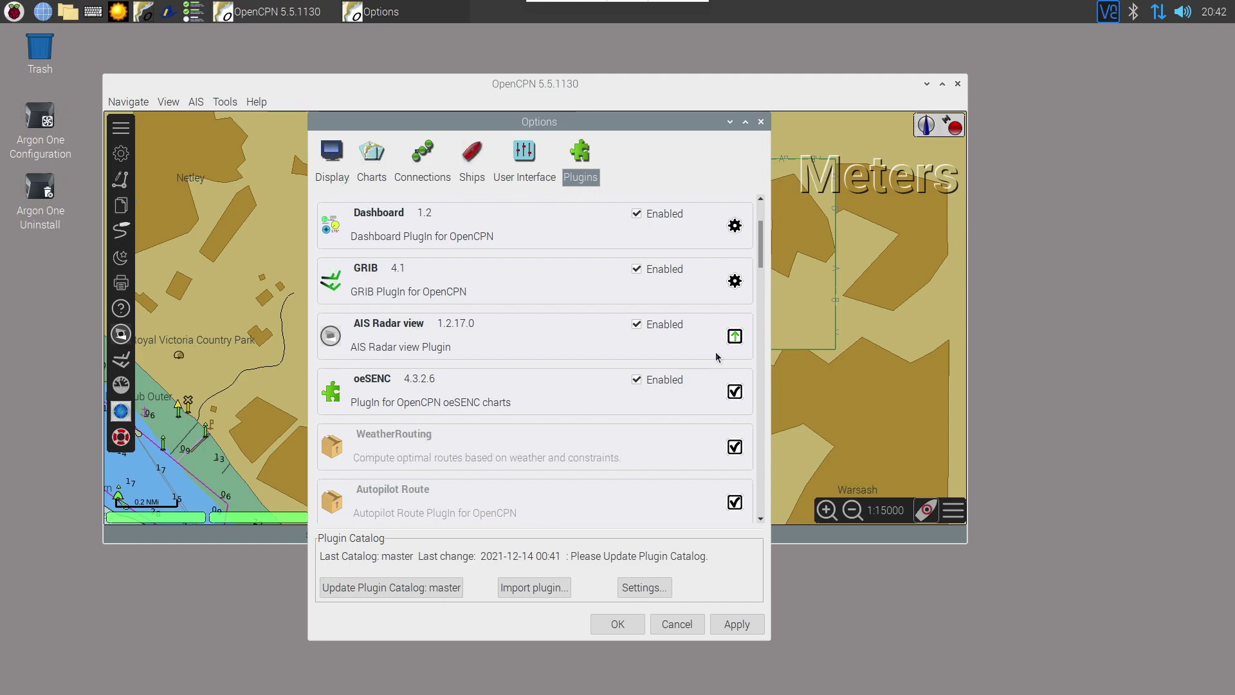
pyautogui.moveTo(759, 246); pyautogui.dragTo(756, 350)
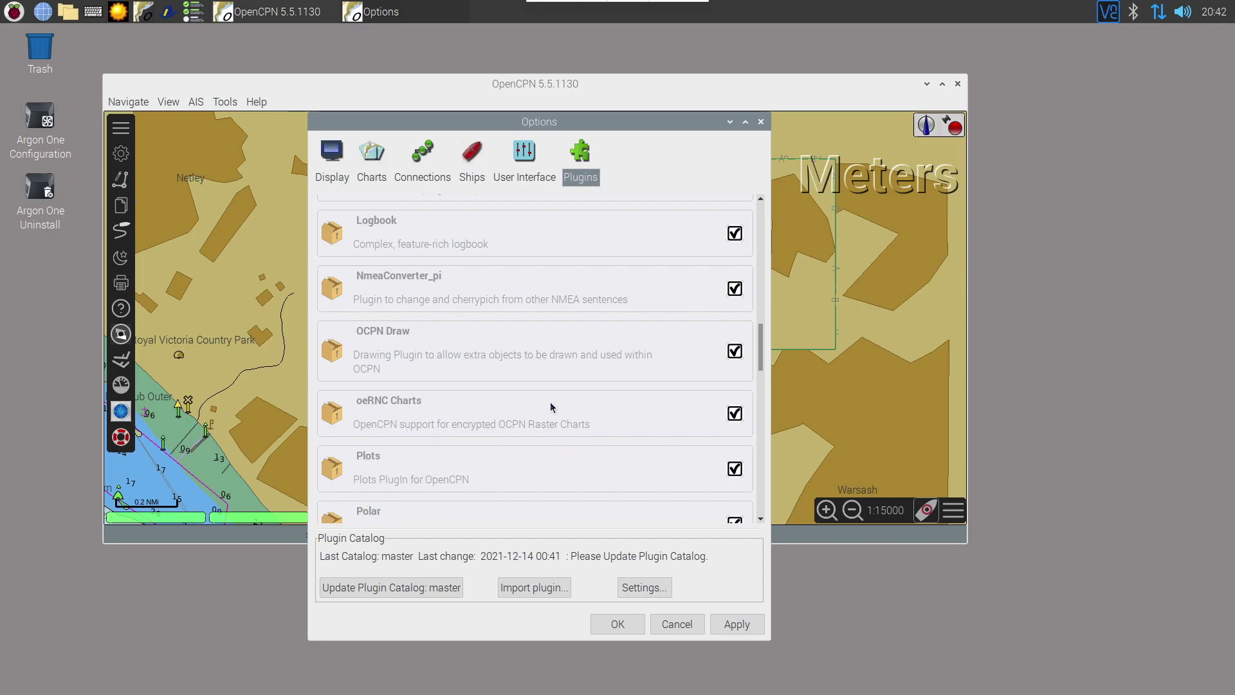
pyautogui.click(521, 418)
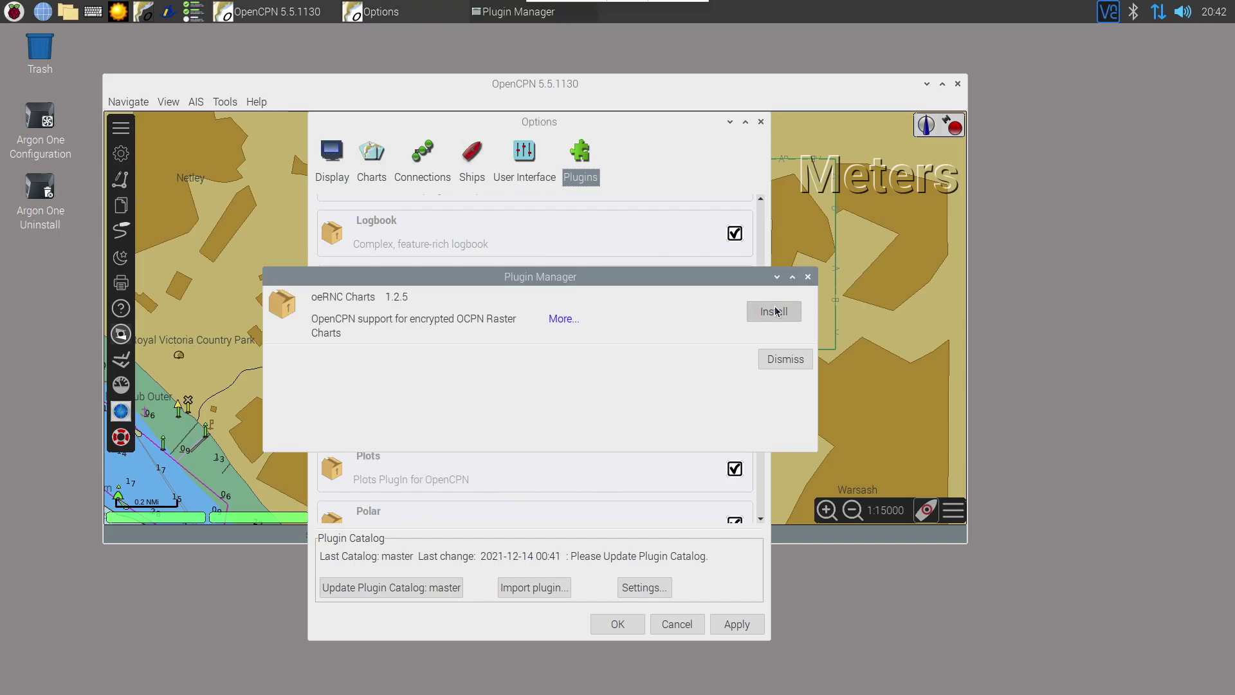
pyautogui.click(808, 277)
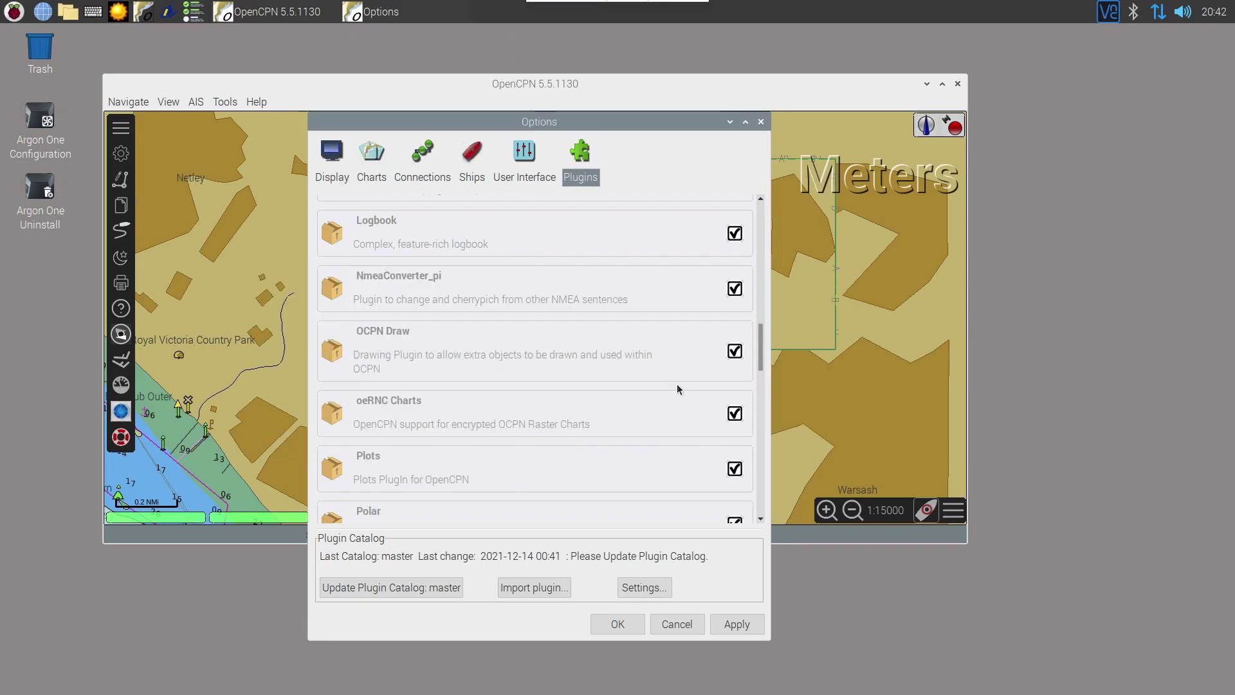
pyautogui.moveTo(759, 337); pyautogui.dragTo(767, 243)
pyautogui.scroll(3, 480, 346)
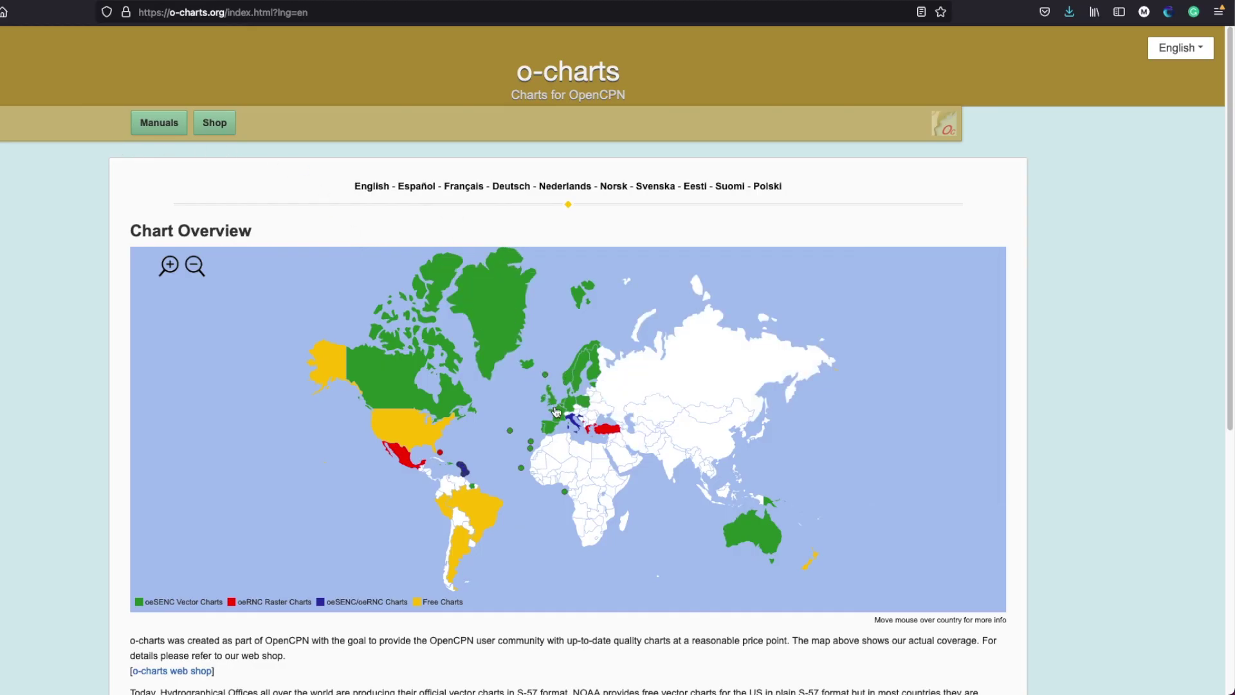
# Check British Isles chart prices on the Chart Overview map, then go to the o-charts shop
pyautogui.moveTo(556, 407)
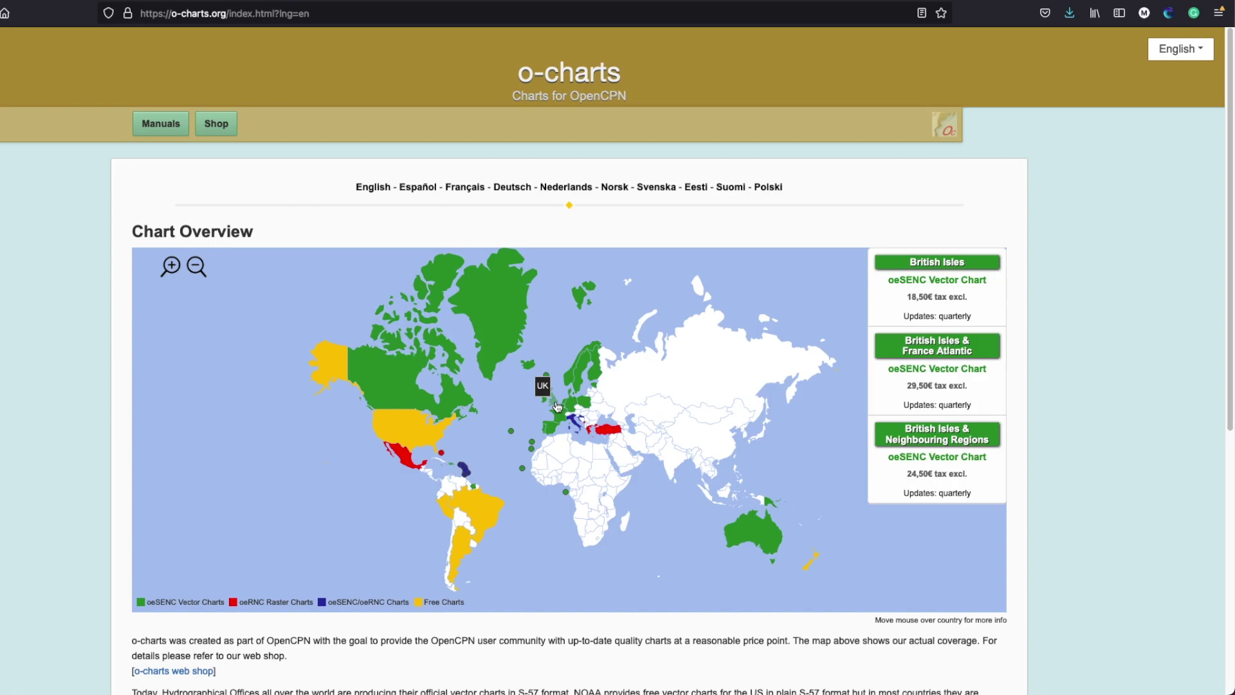
pyautogui.click(217, 124)
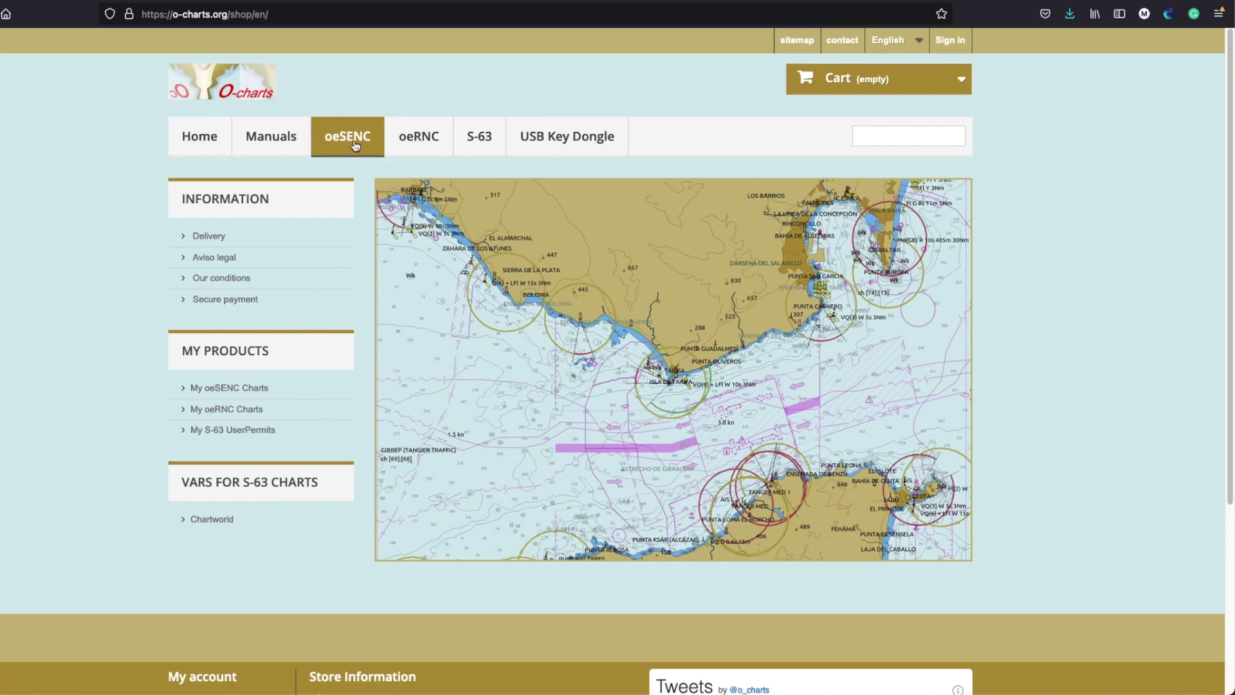
pyautogui.click(354, 146)
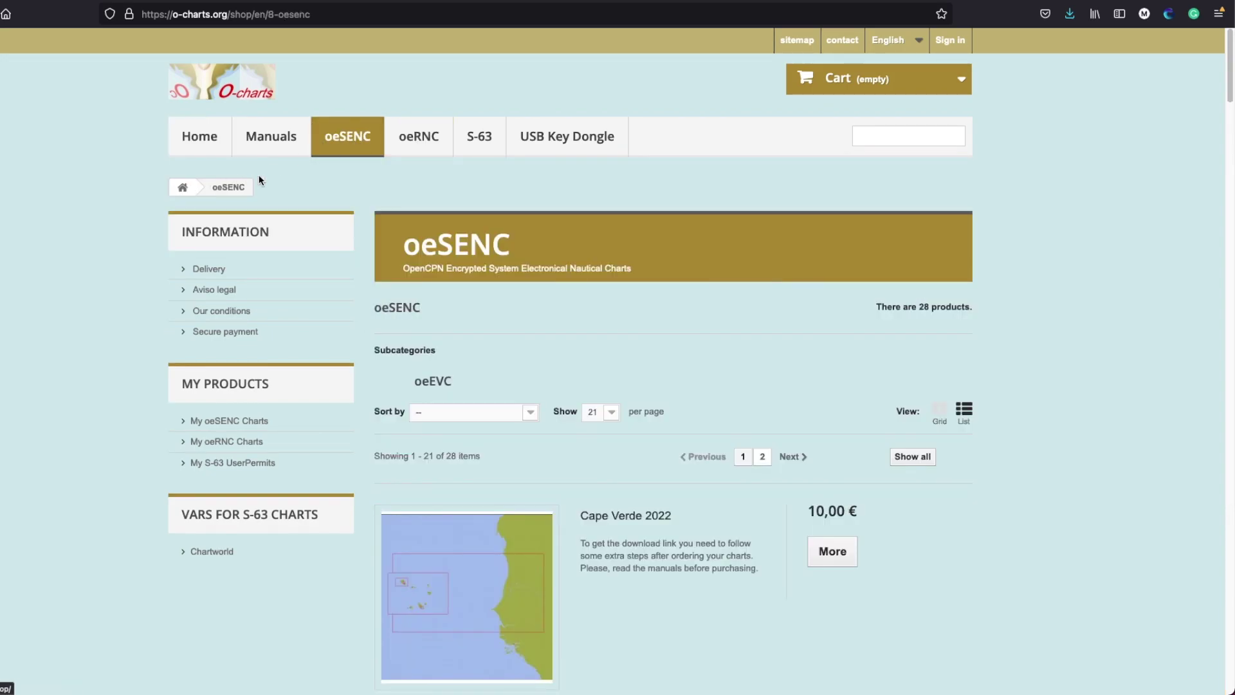
pyautogui.scroll(-6, 729, 565)
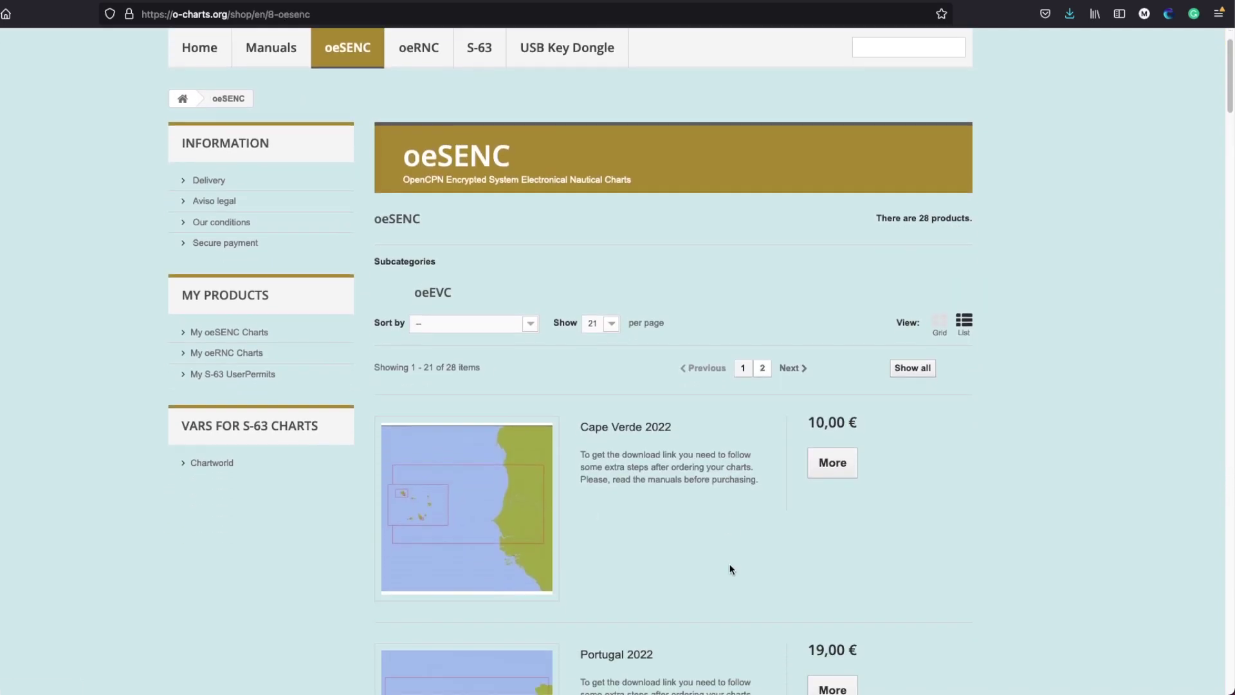
pyautogui.scroll(-11, 729, 563)
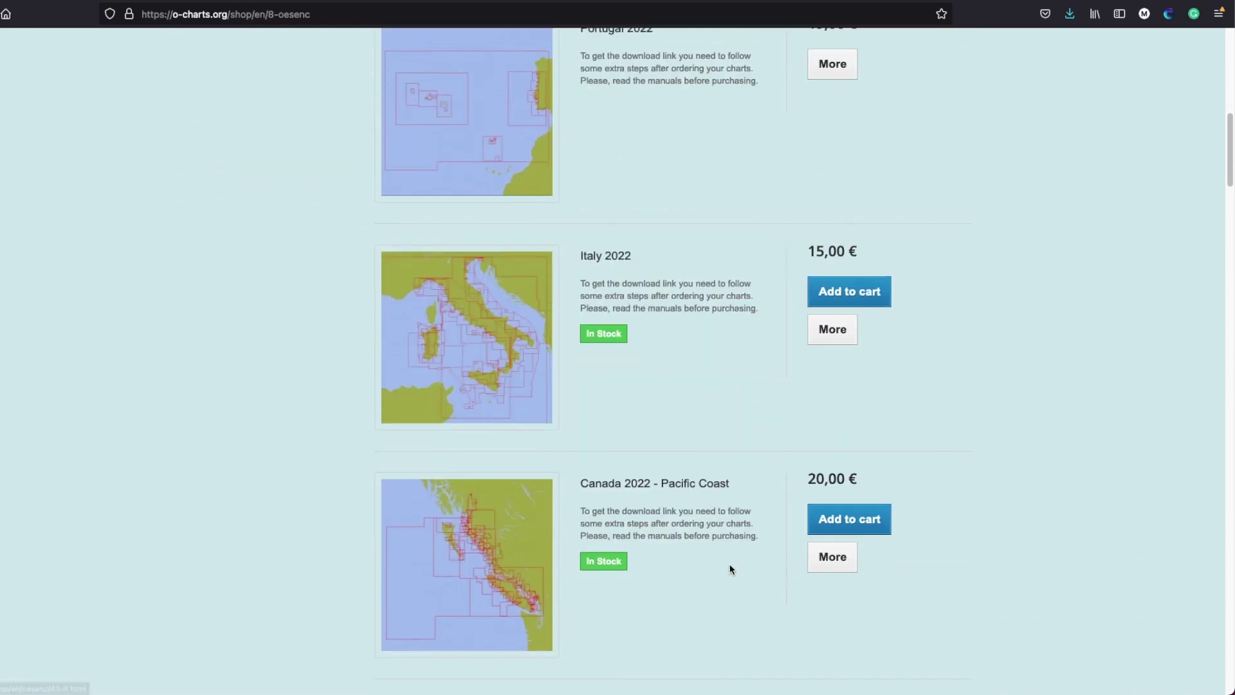
pyautogui.scroll(-19, 729, 565)
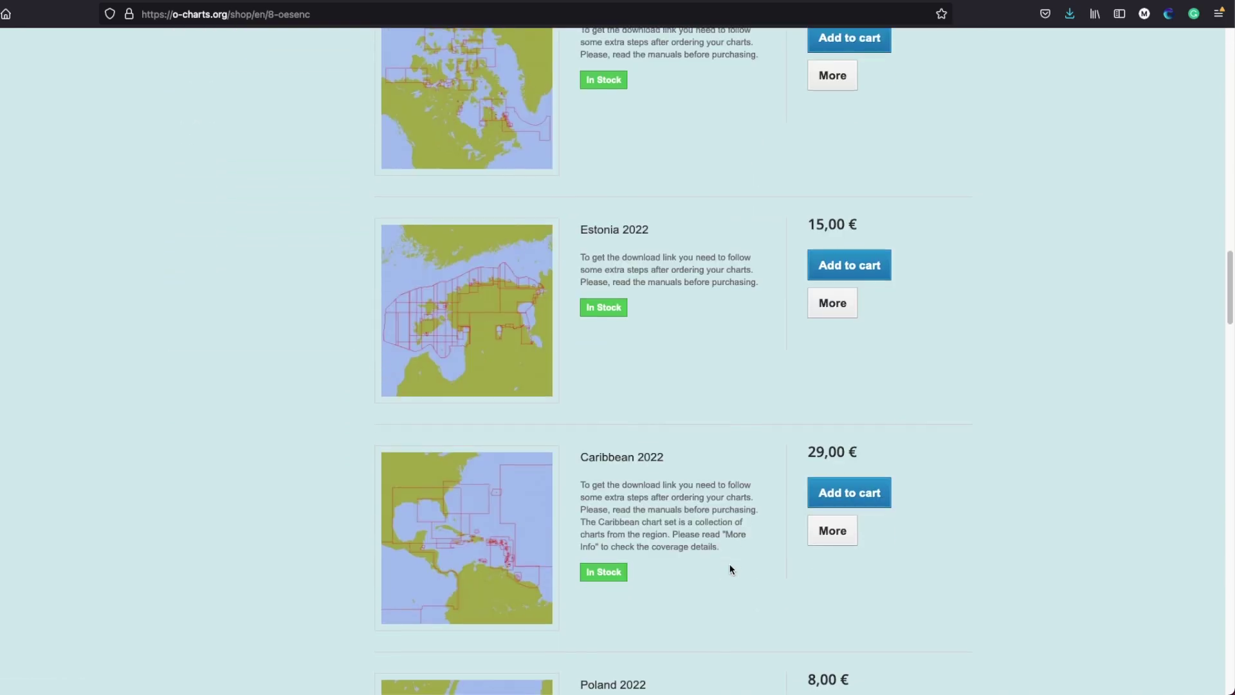
pyautogui.scroll(-19, 729, 570)
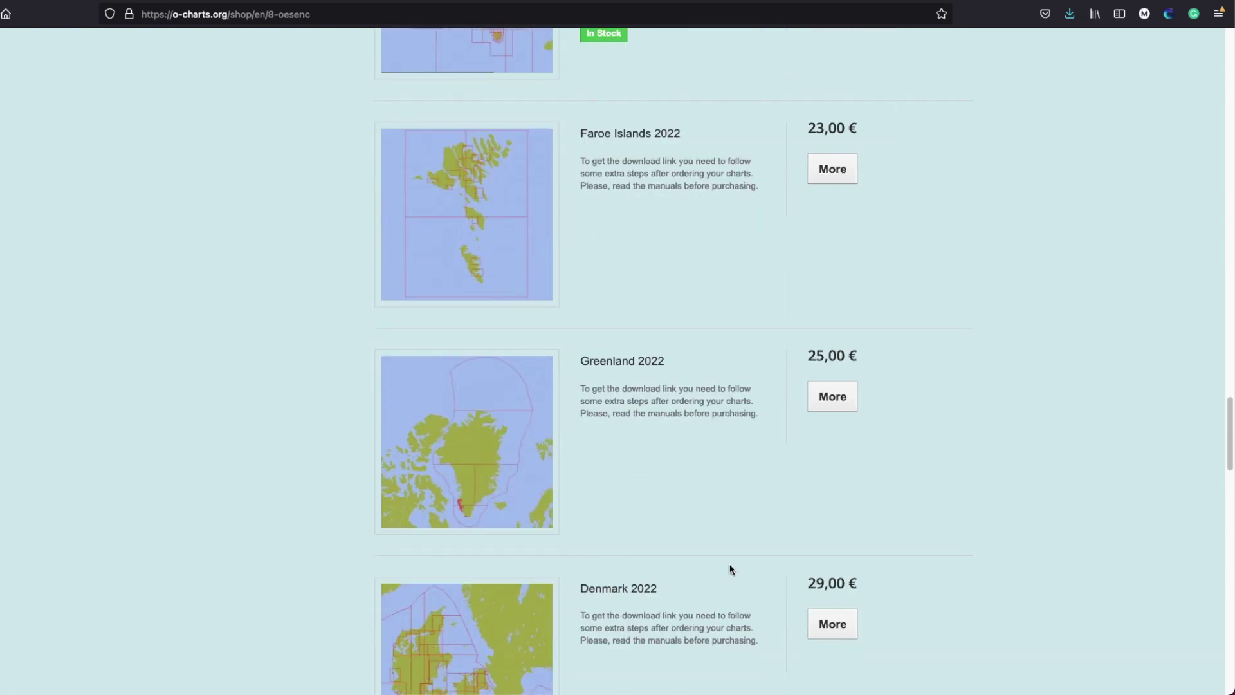
pyautogui.scroll(-7, 730, 564)
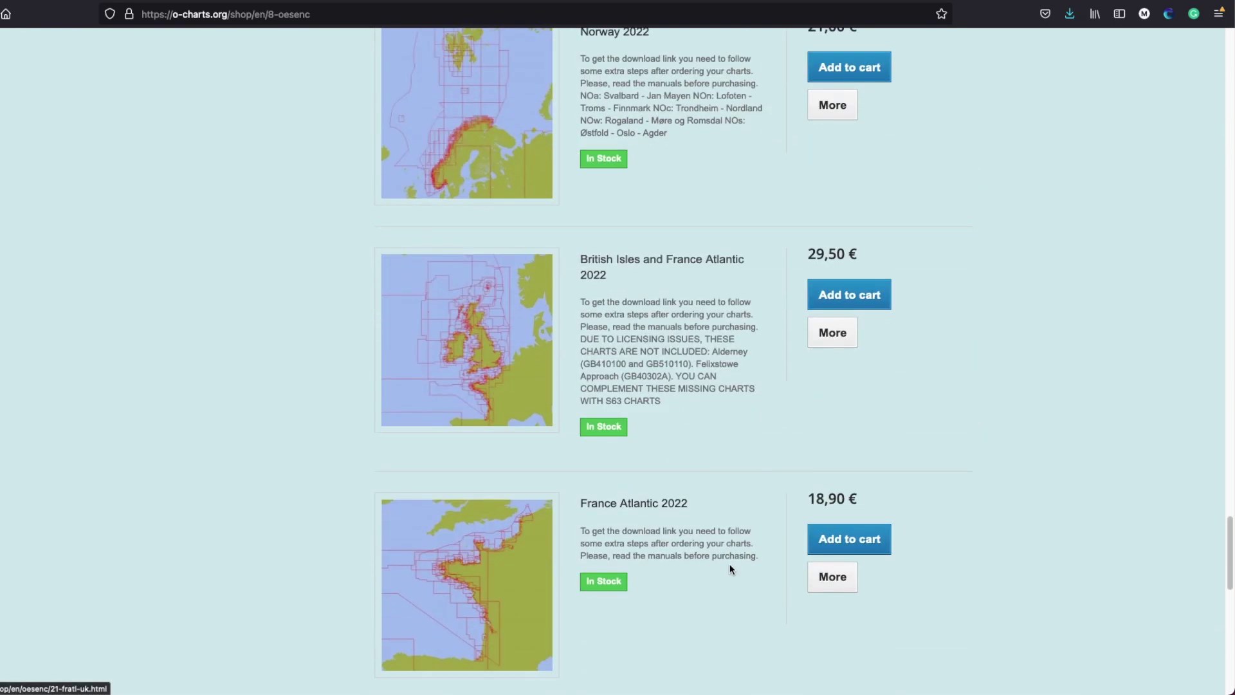
pyautogui.scroll(-1, 820, 454)
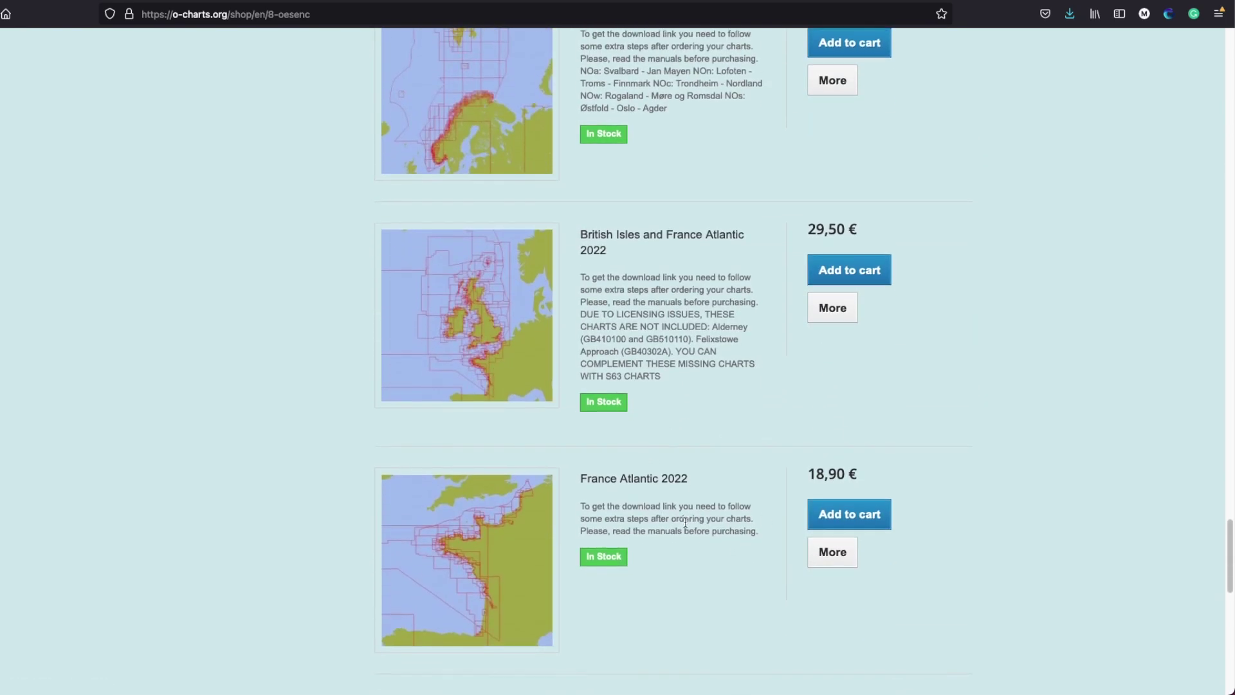
pyautogui.scroll(-1, 450, 328)
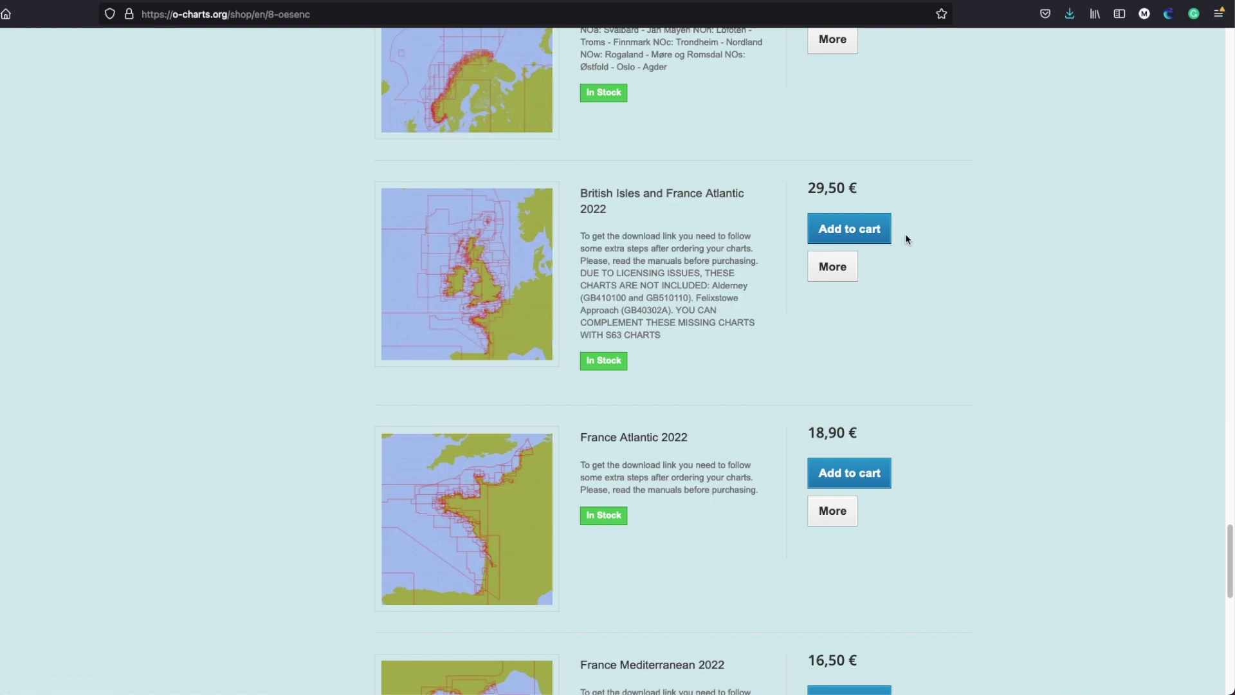
pyautogui.scroll(3, 475, 350)
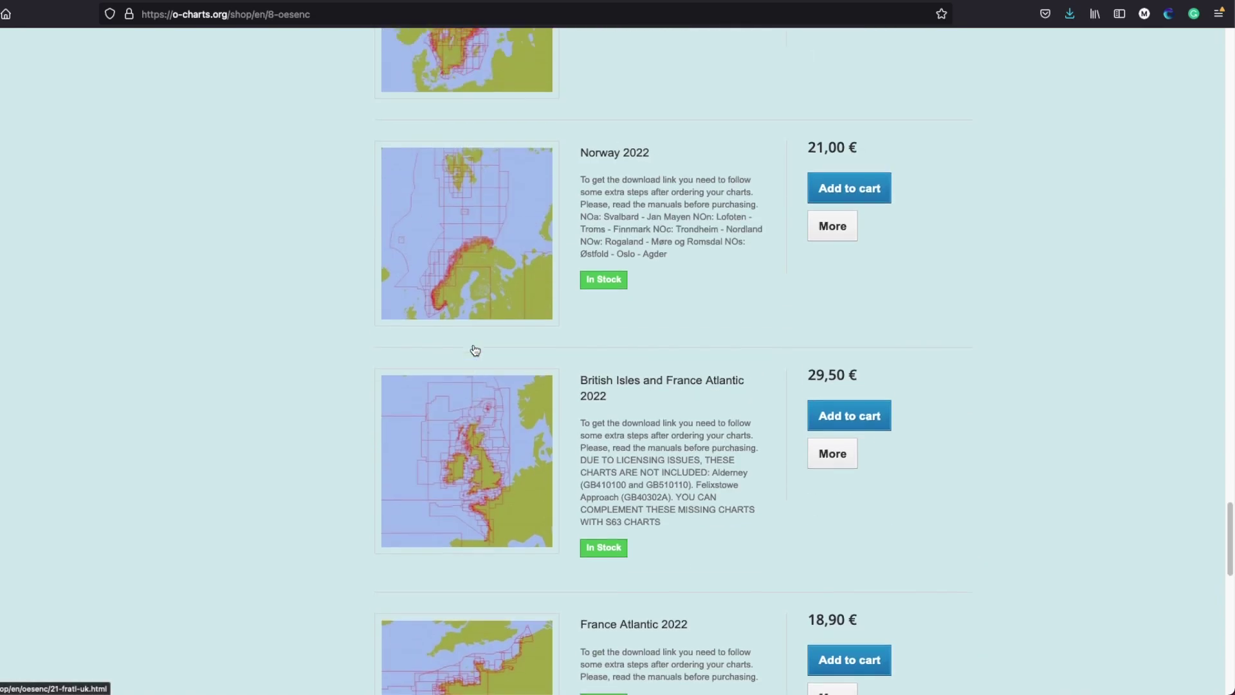
pyautogui.scroll(20, 475, 350)
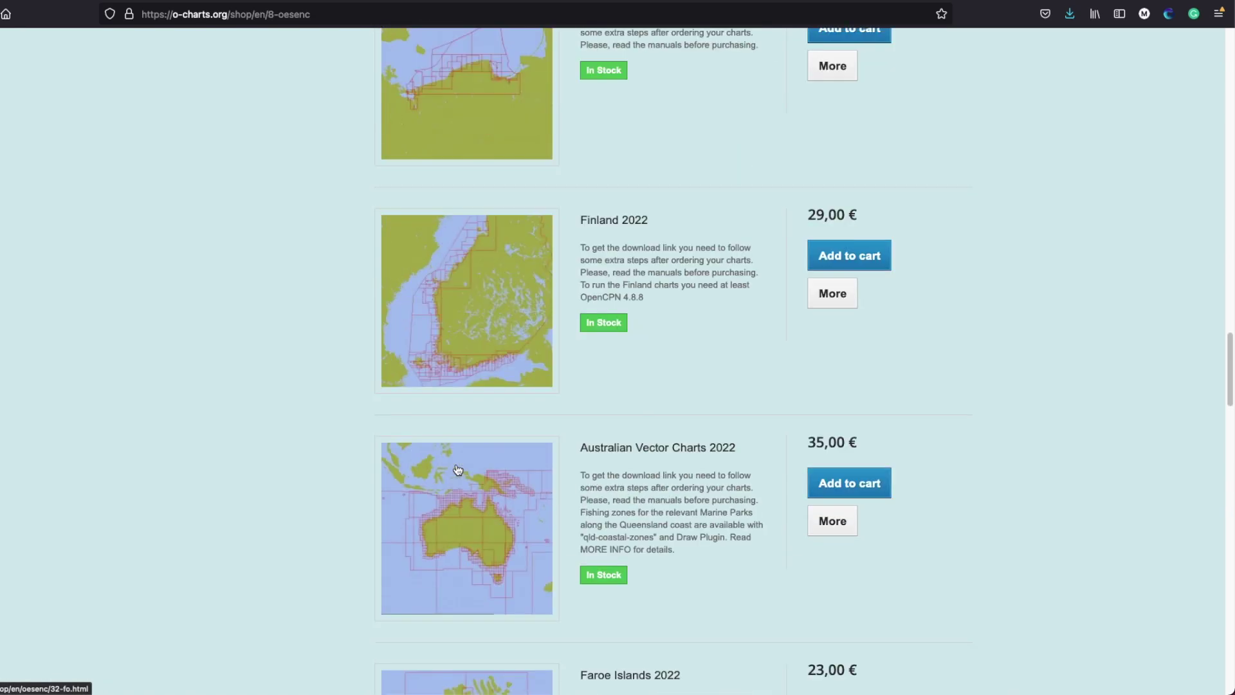
pyautogui.scroll(20, 458, 470)
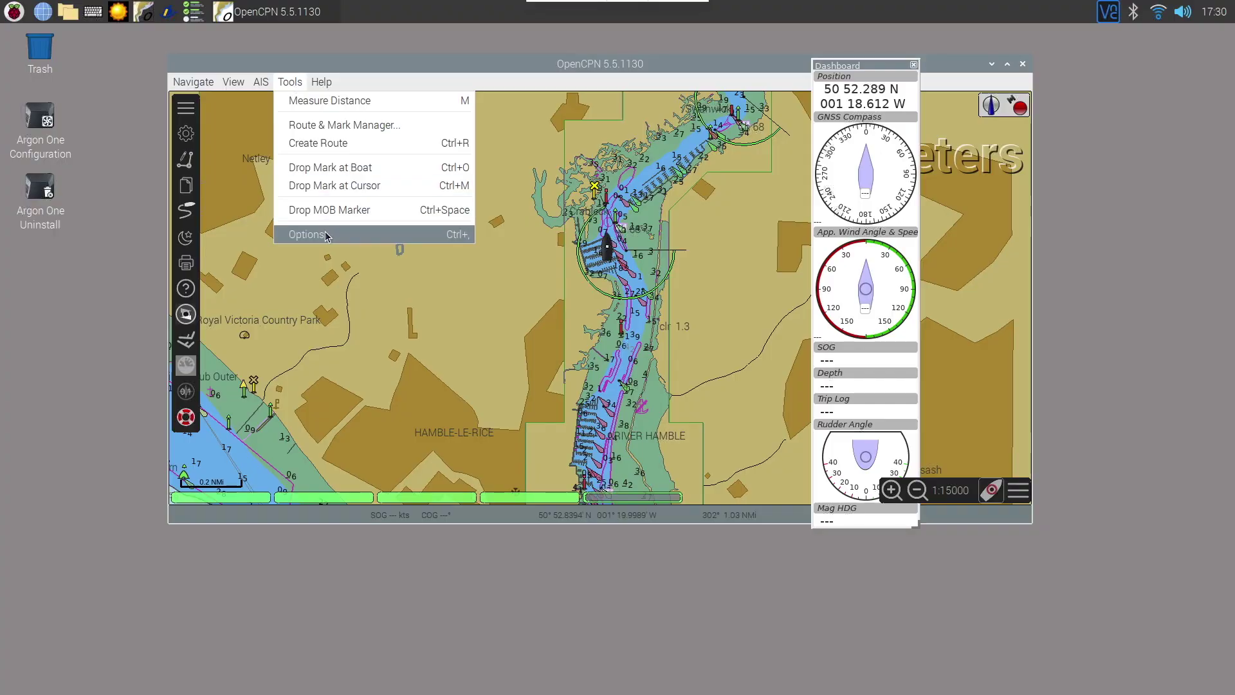
# Reopen Options on the Plugins page and bring up the oeSENC plugin's preferences
pyautogui.click(325, 233)
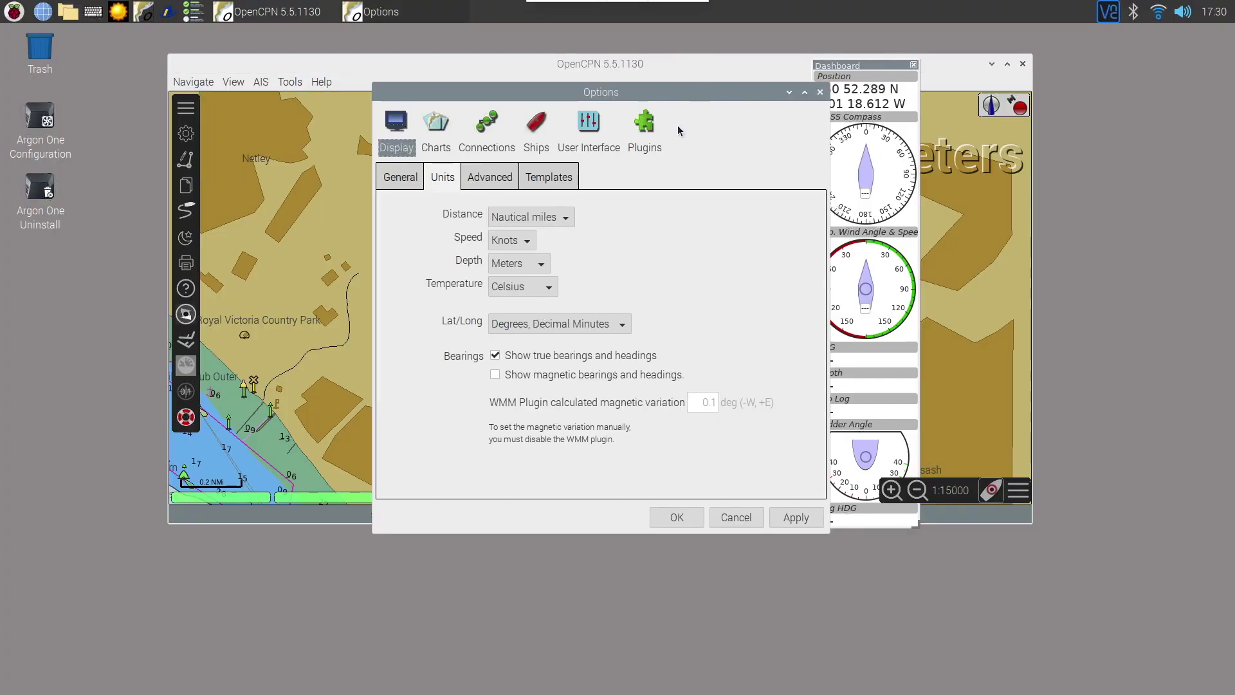
pyautogui.click(657, 120)
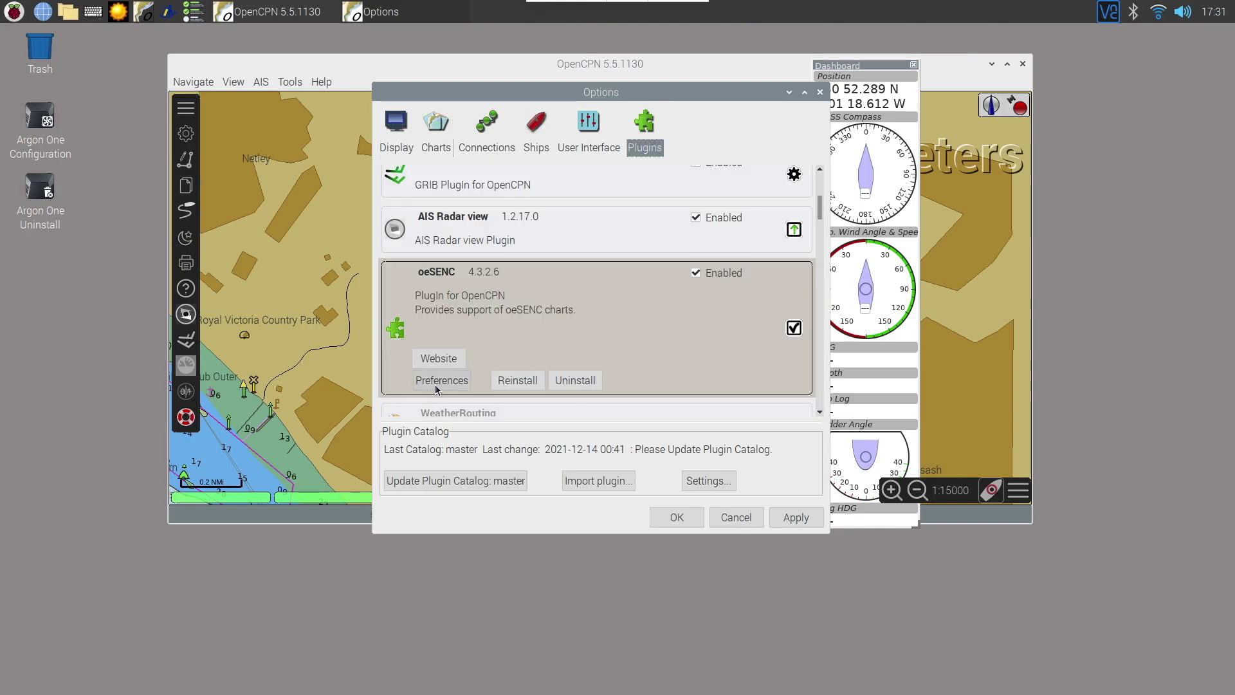
pyautogui.click(436, 386)
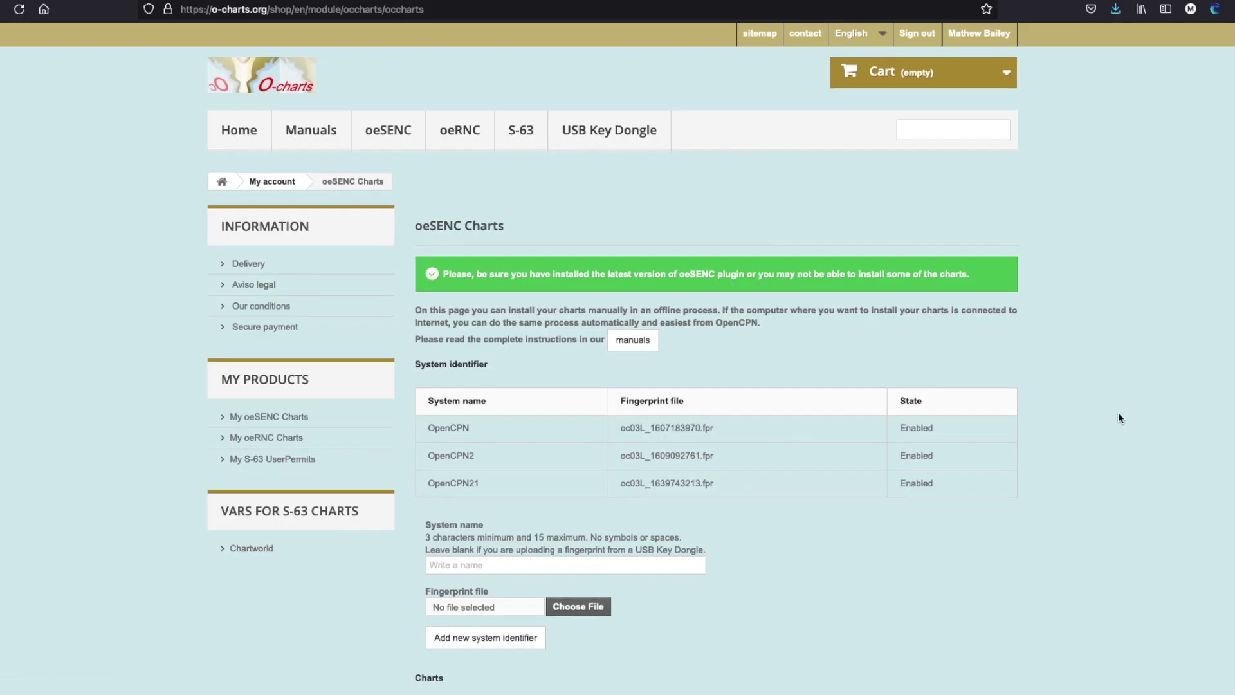
pyautogui.scroll(-3, 1120, 418)
pyautogui.scroll(-2, 1119, 419)
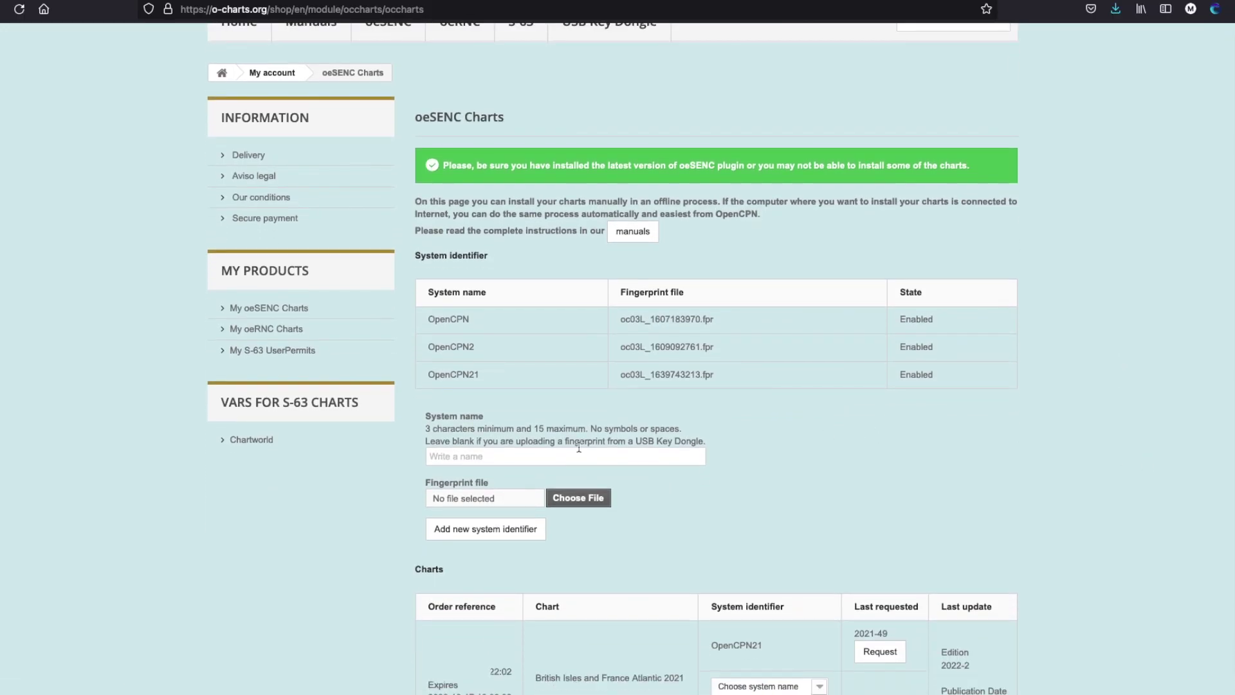
pyautogui.scroll(-1, 499, 447)
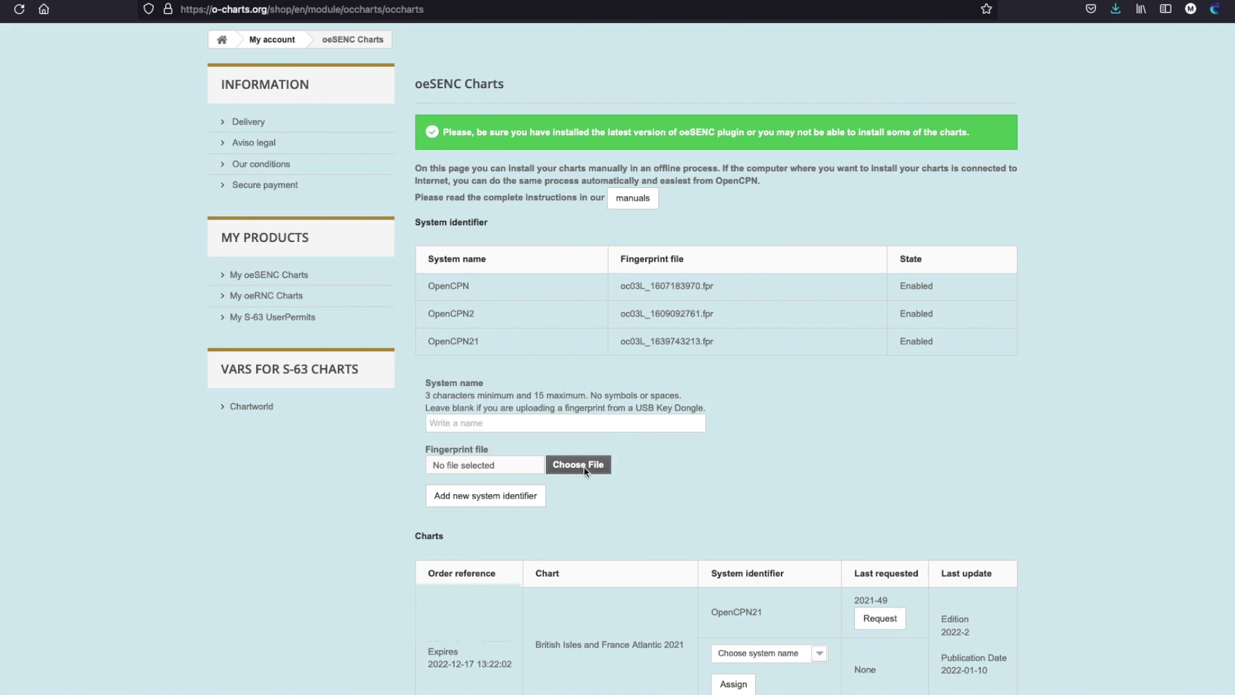
pyautogui.scroll(-1, 582, 467)
pyautogui.scroll(-2, 692, 453)
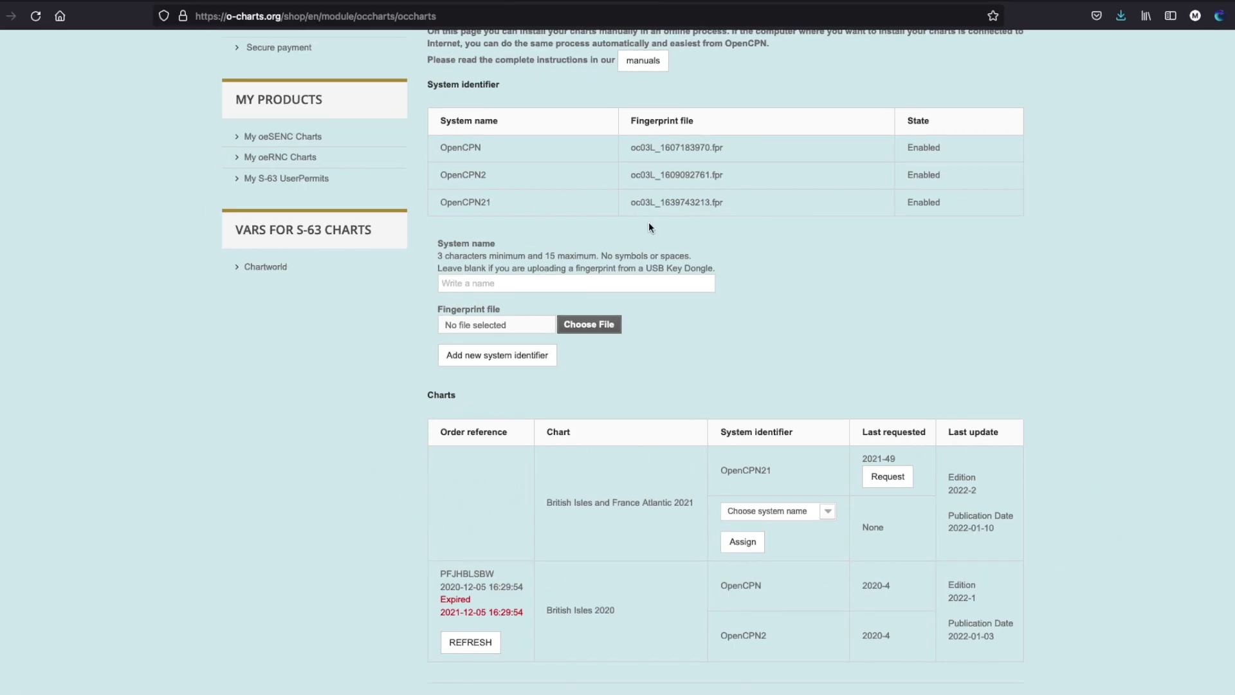
pyautogui.moveTo(727, 470); pyautogui.dragTo(804, 479)
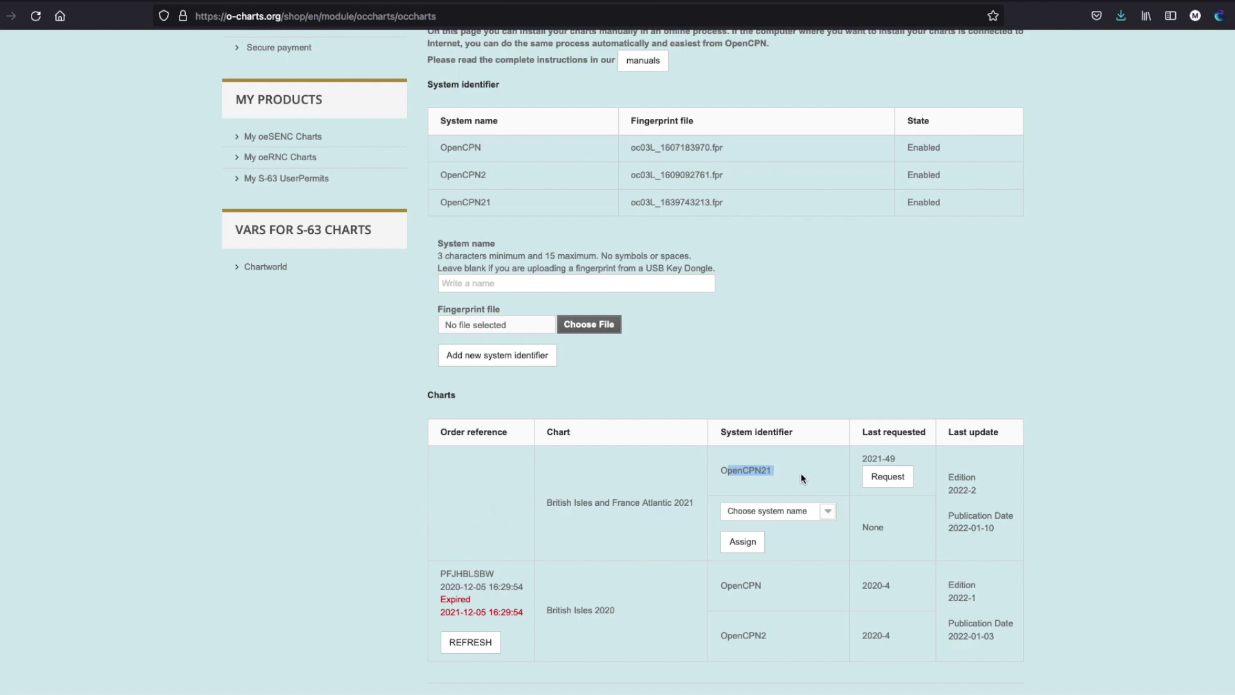
pyautogui.click(808, 512)
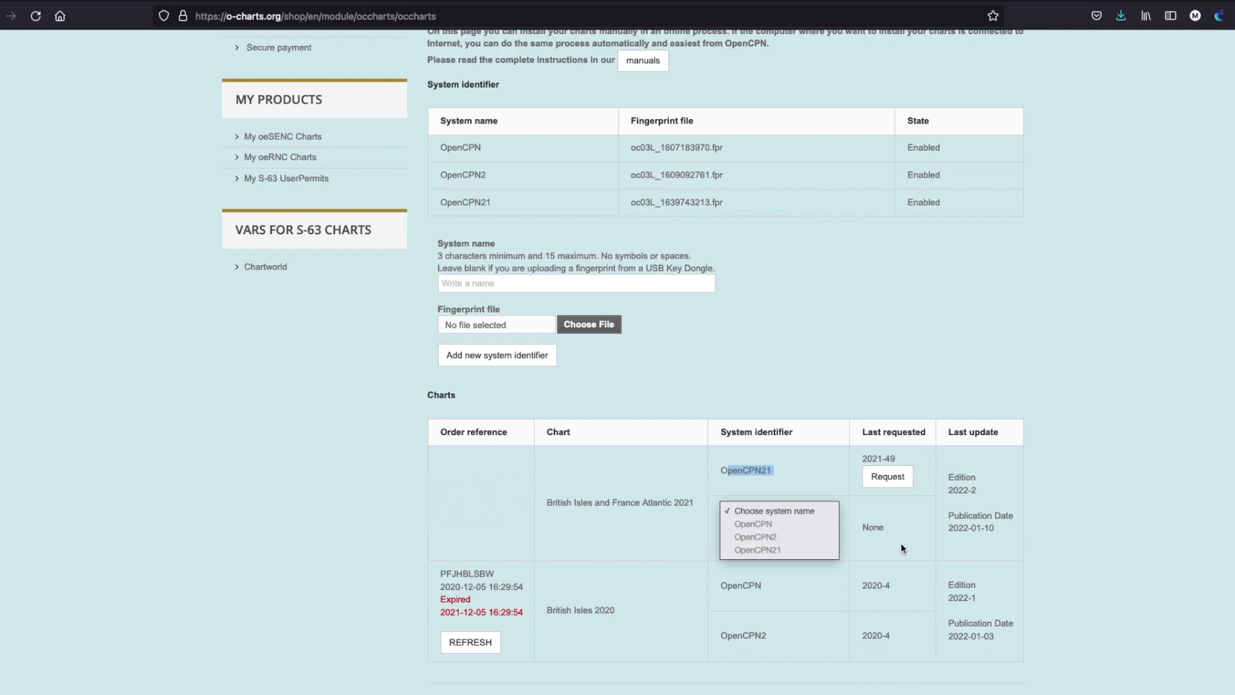
pyautogui.click(1091, 385)
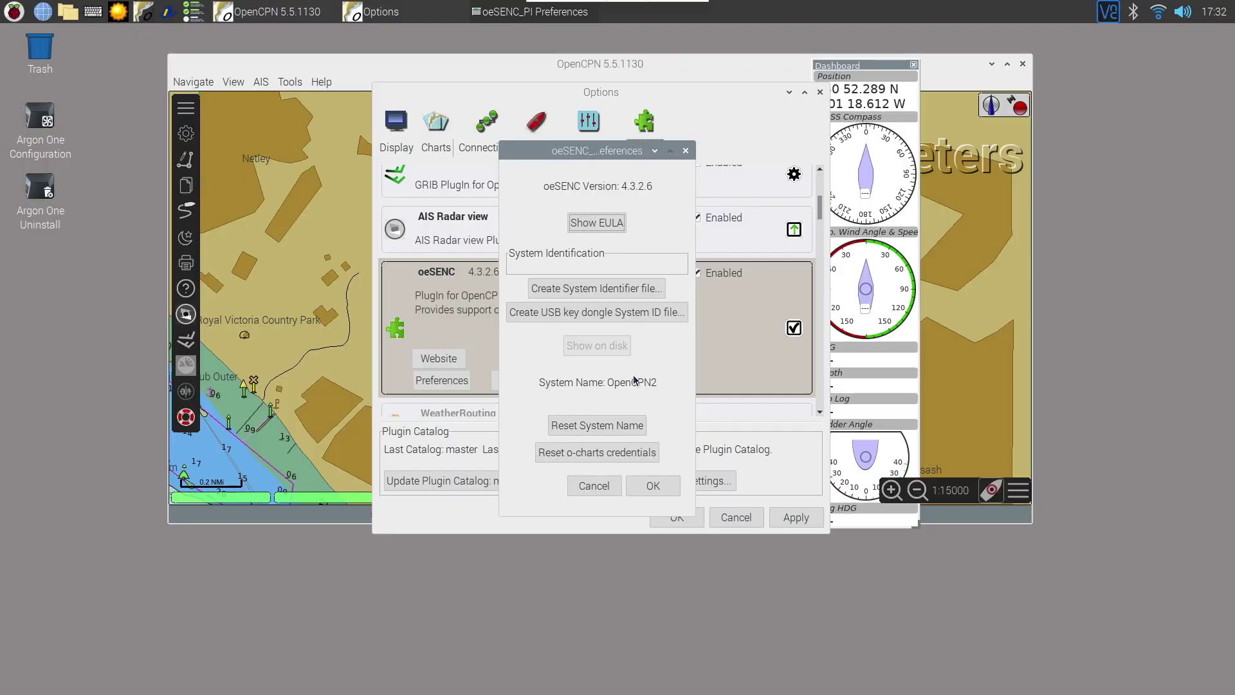
# Close oeSENC preferences, sign in to o-charts on the oeSENC Charts tab, and collapse British Isles 2020
pyautogui.click(594, 486)
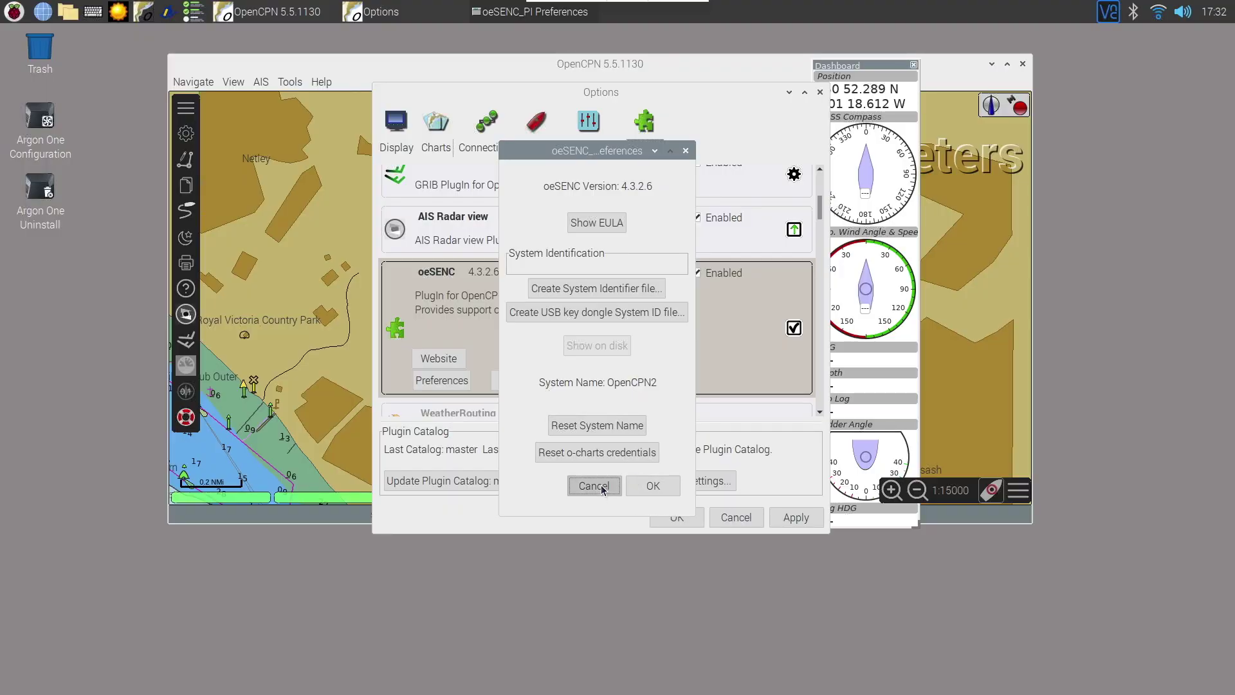
pyautogui.click(449, 128)
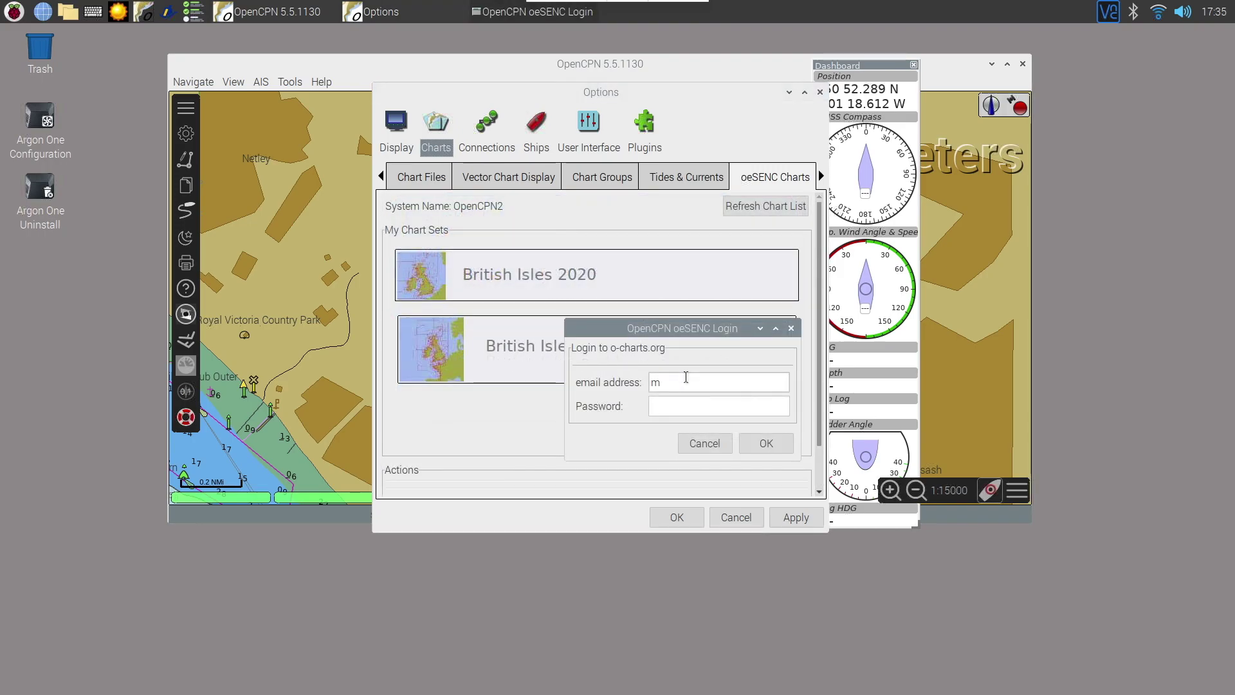
pyautogui.write('wathe')
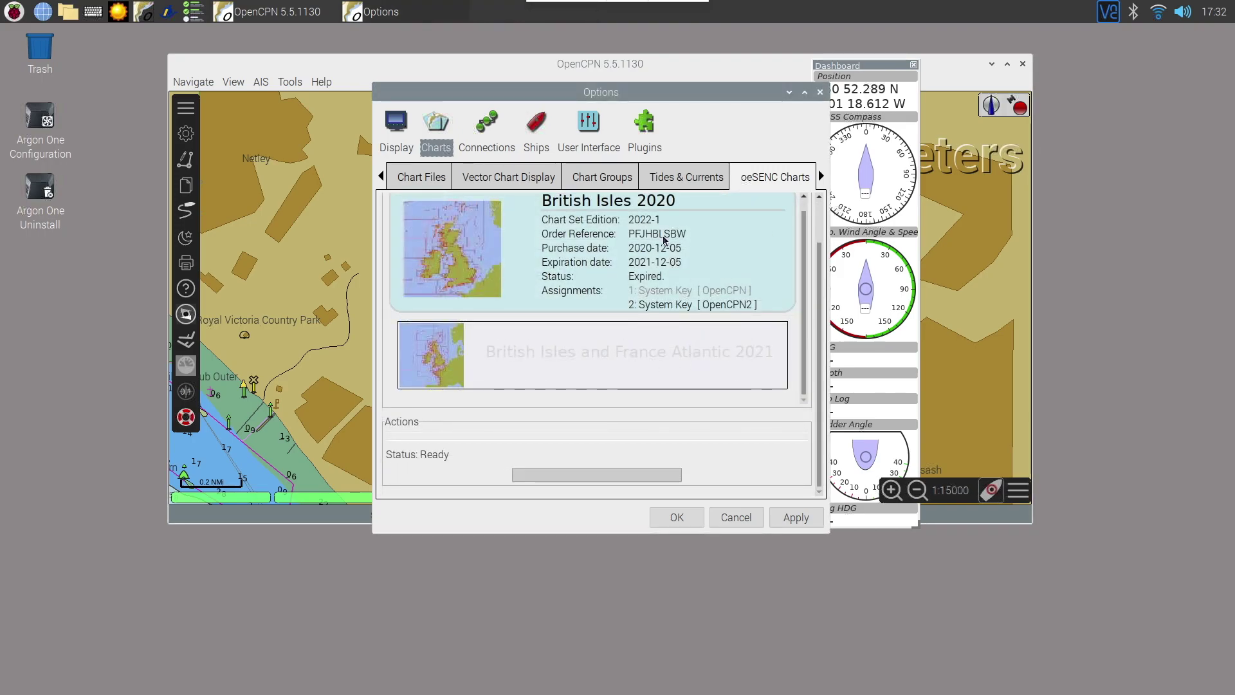
pyautogui.click(778, 255)
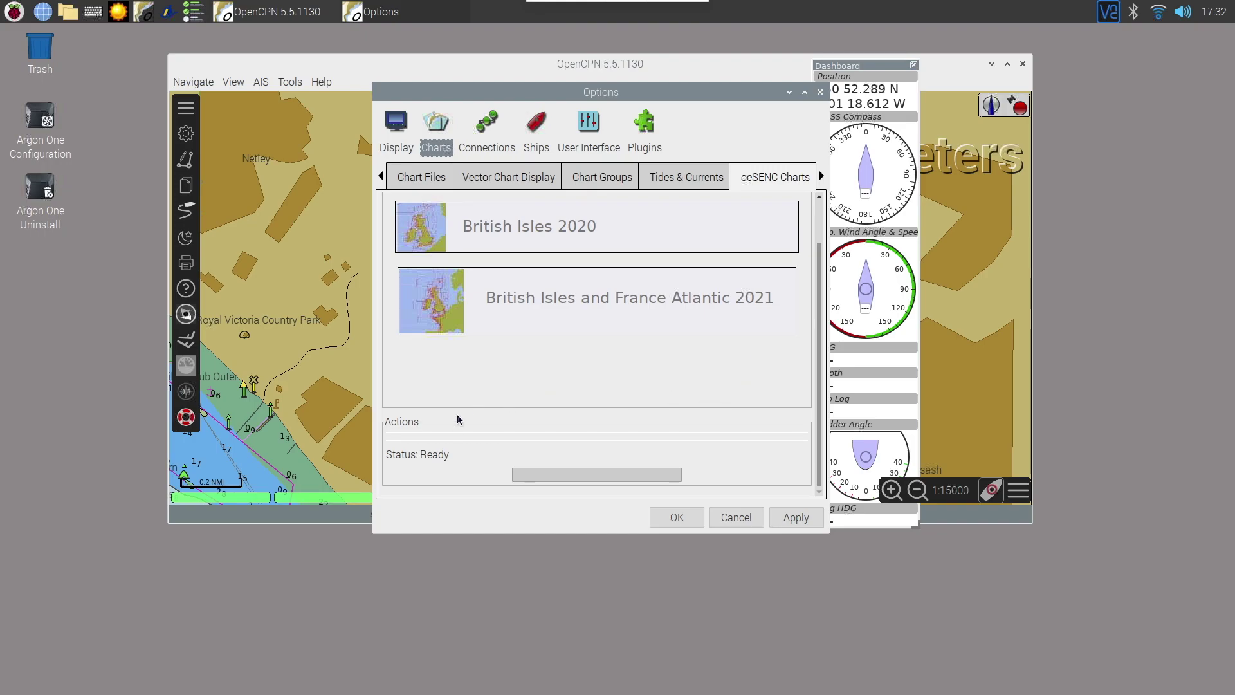